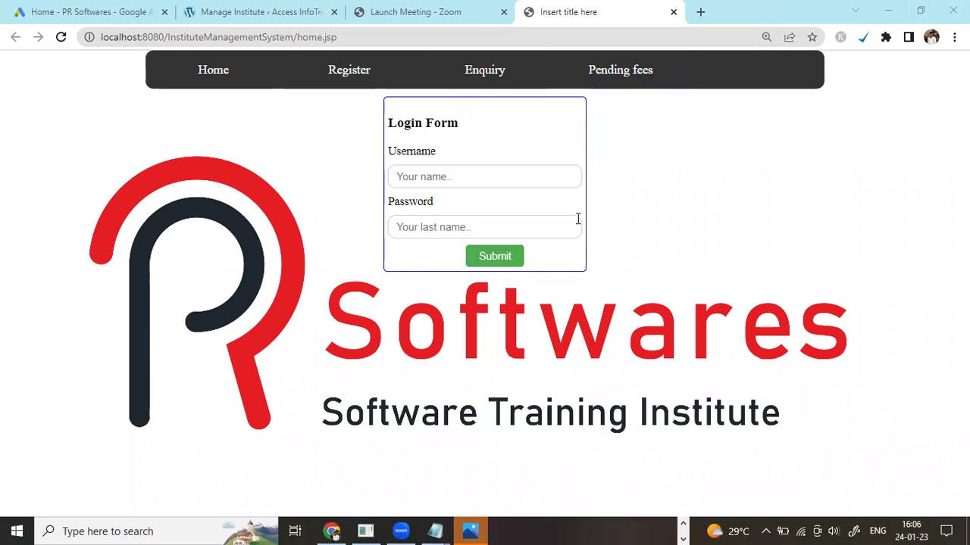
# Re-run home.jsp from Eclipse on the Tomcat server so the home page opens in a new tab
pyautogui.click(683, 525)
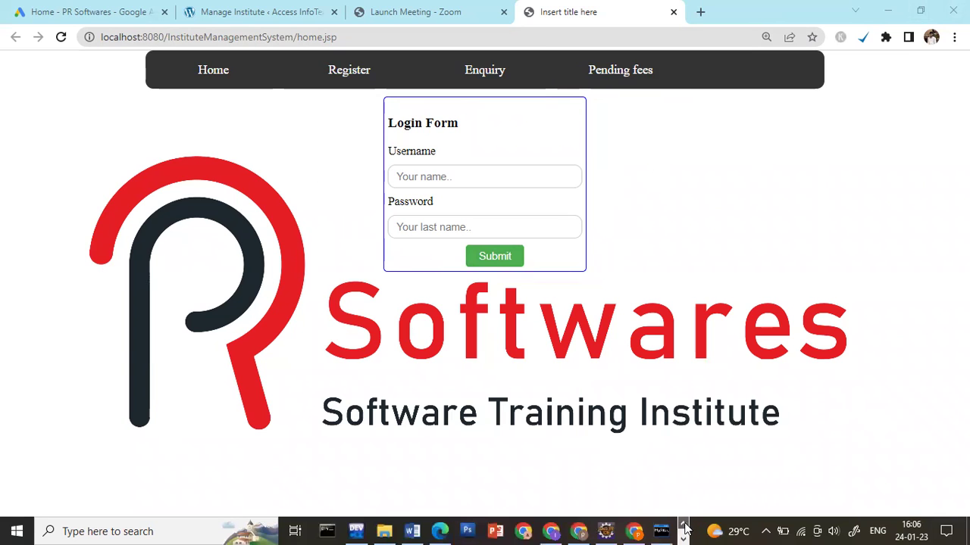
pyautogui.click(605, 531)
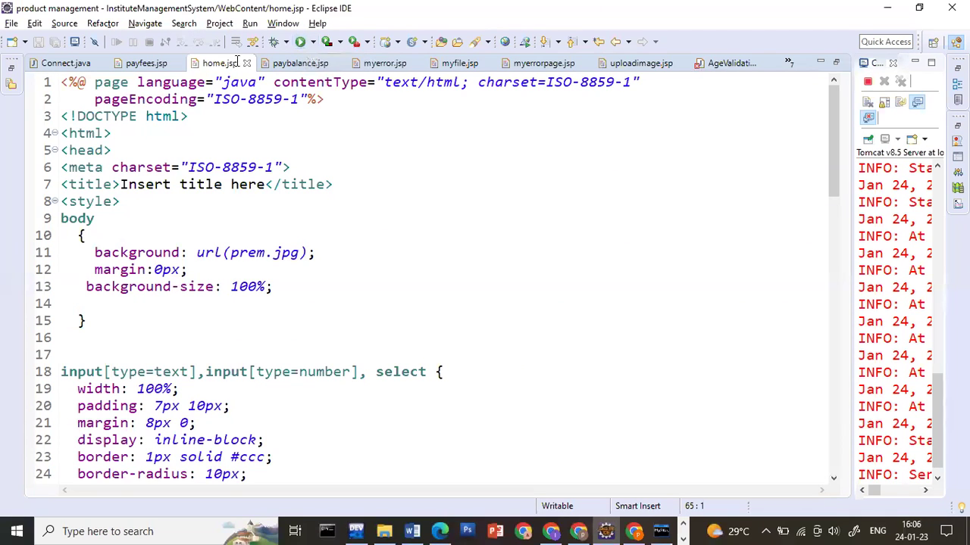
pyautogui.click(304, 43)
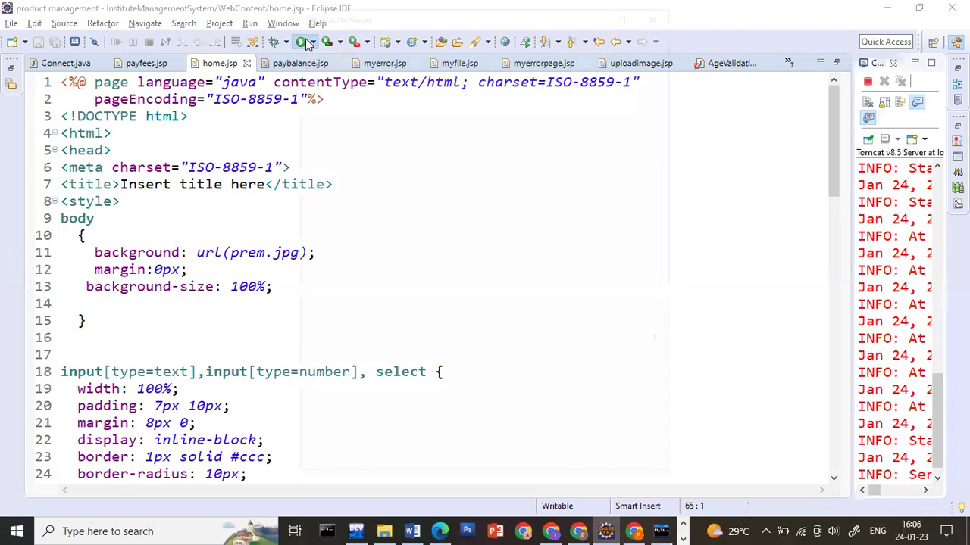
pyautogui.press('Return')
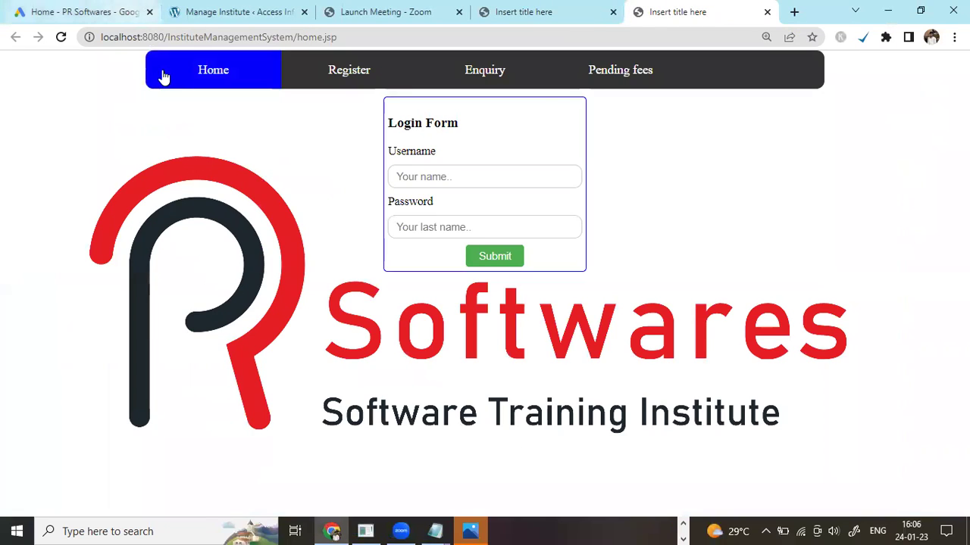
# Go to Register and log in with the admin username and password
pyautogui.click(350, 82)
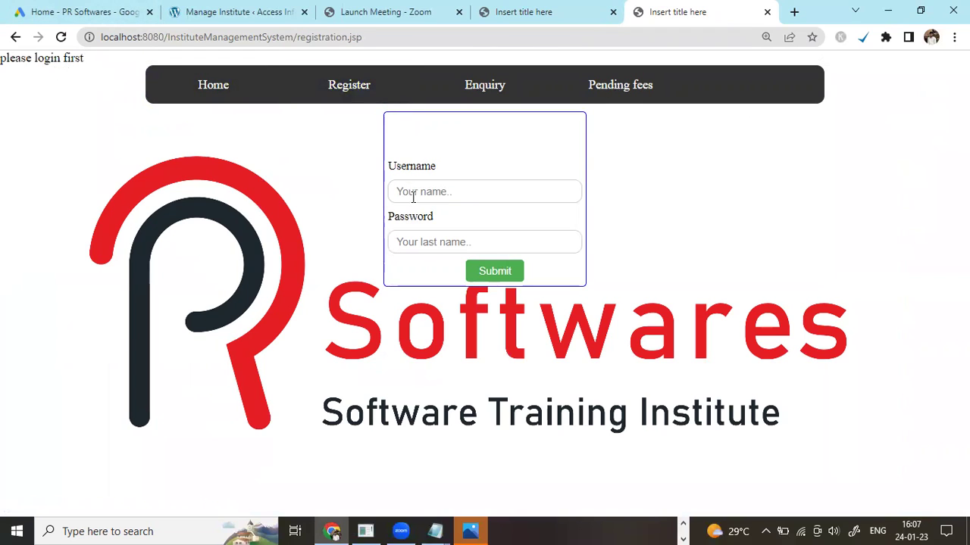
pyautogui.click(447, 187)
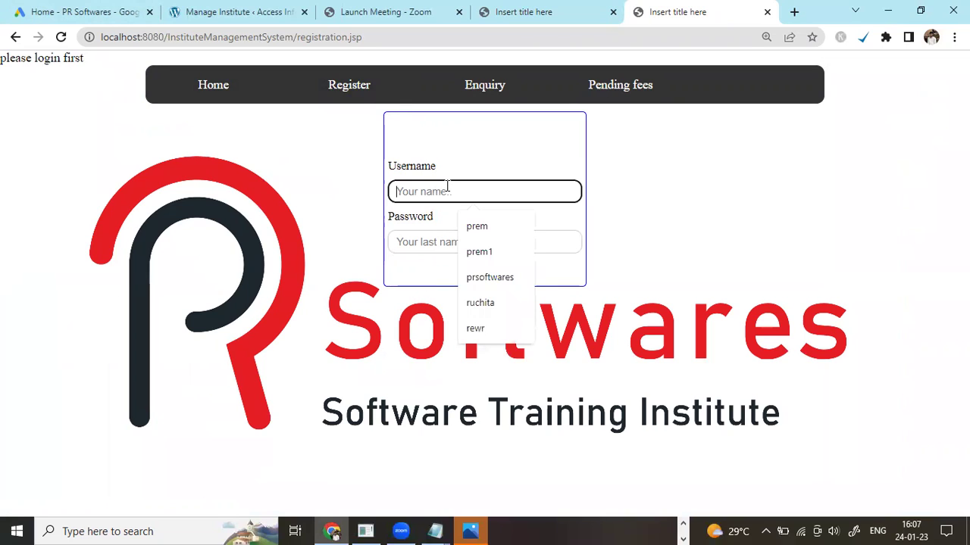
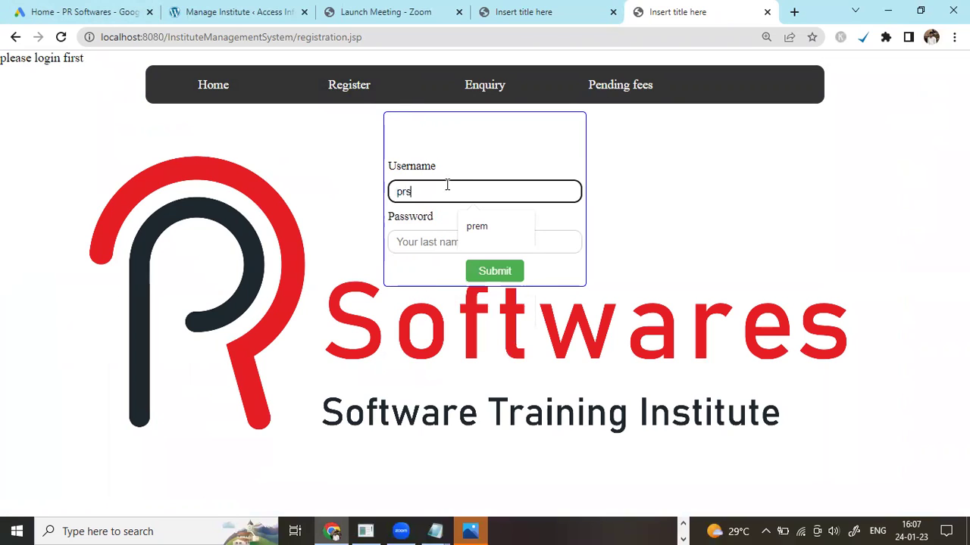
pyautogui.press('Tab')
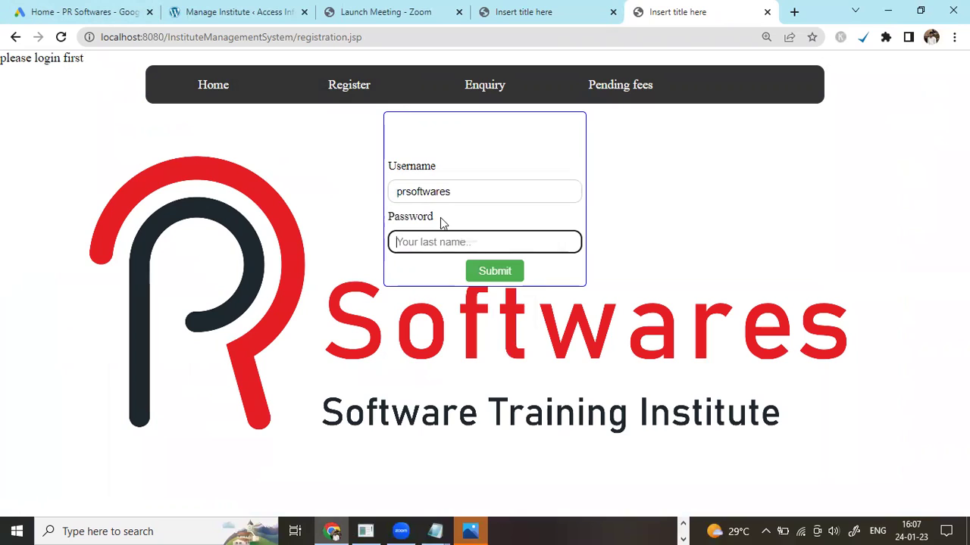
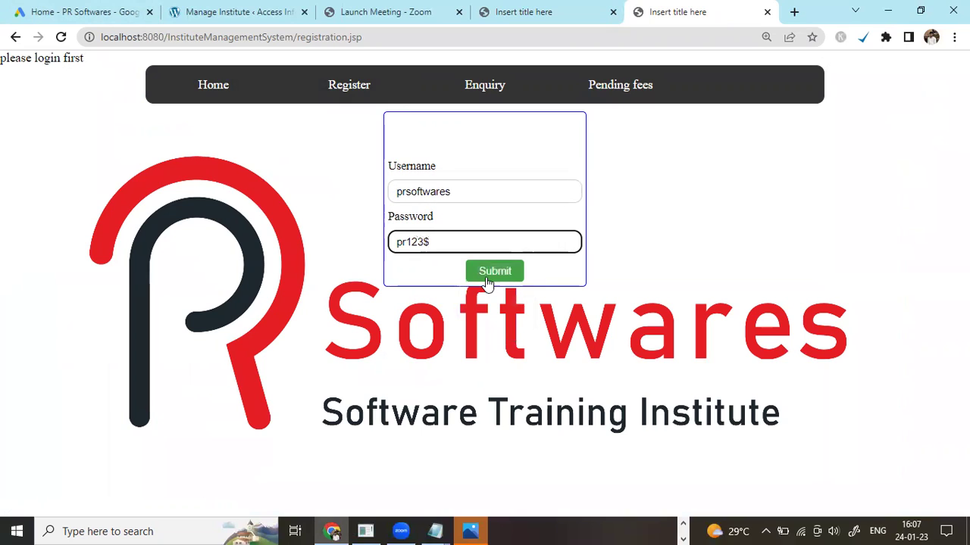
pyautogui.click(488, 274)
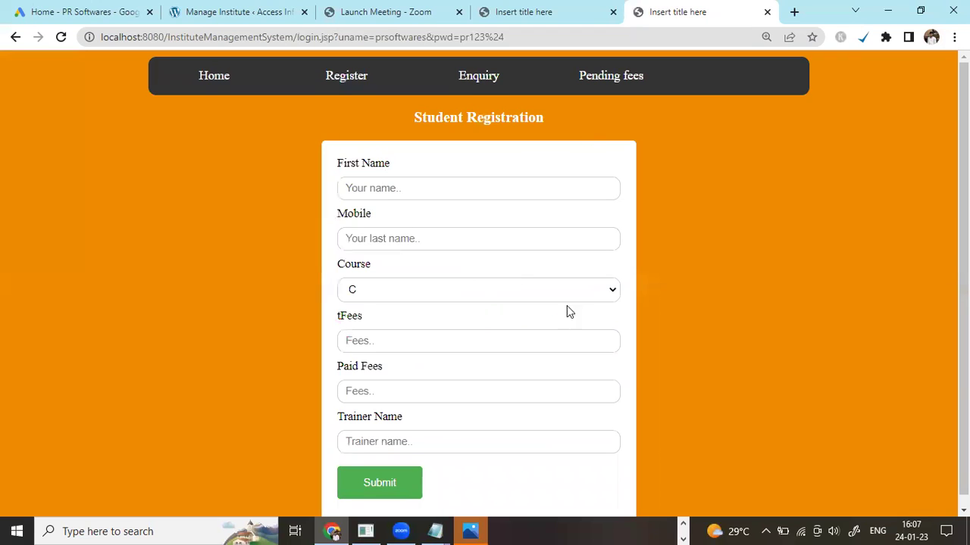
# Leave the registration form for the Enquiry page and its Enquired Student table
pyautogui.click(504, 194)
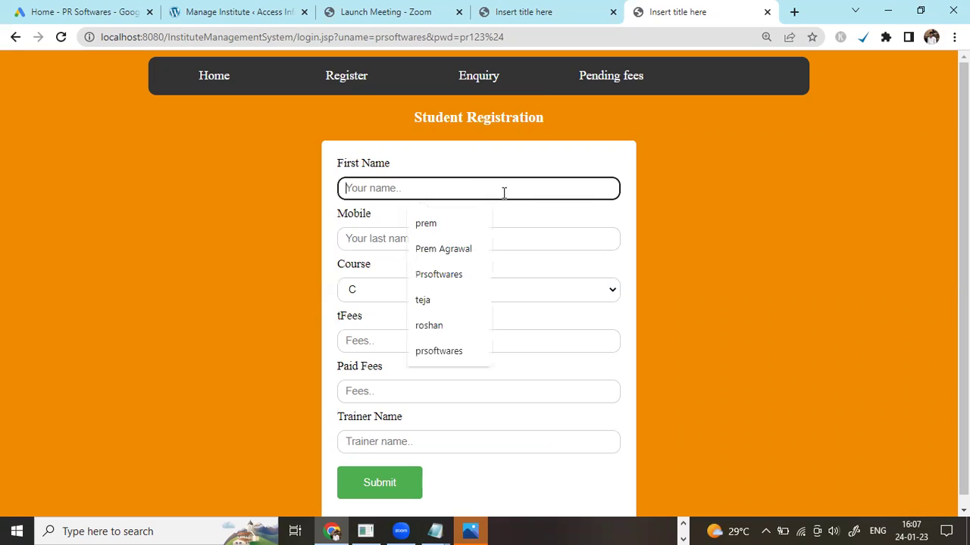
pyautogui.click(472, 82)
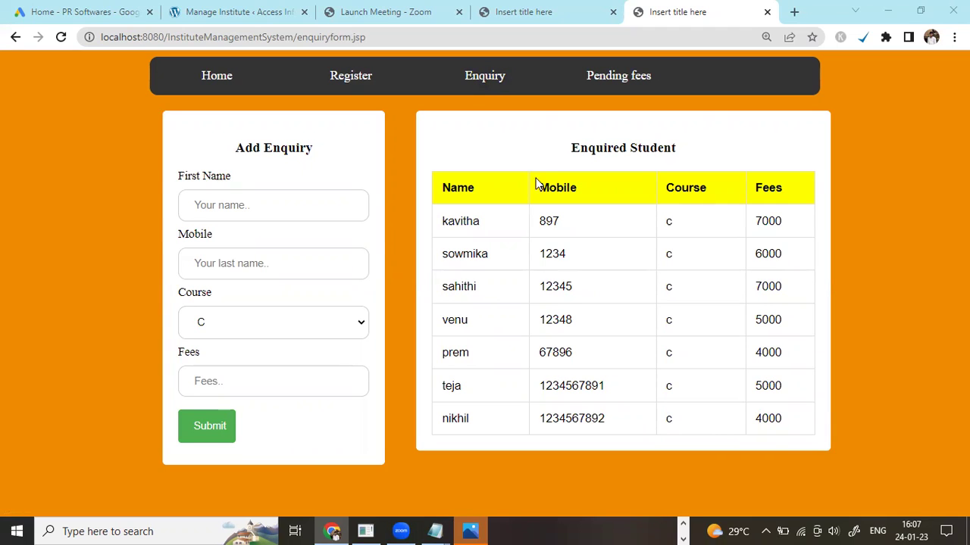
# Submit a PYTHON enquiry with the student's first name, mobile number and fees 7000
pyautogui.click(232, 197)
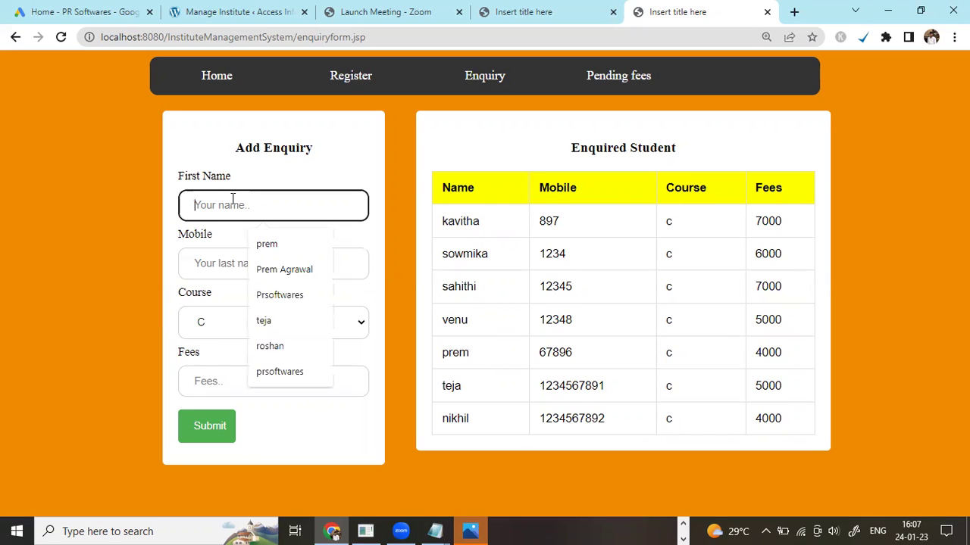
pyautogui.write('roshan')
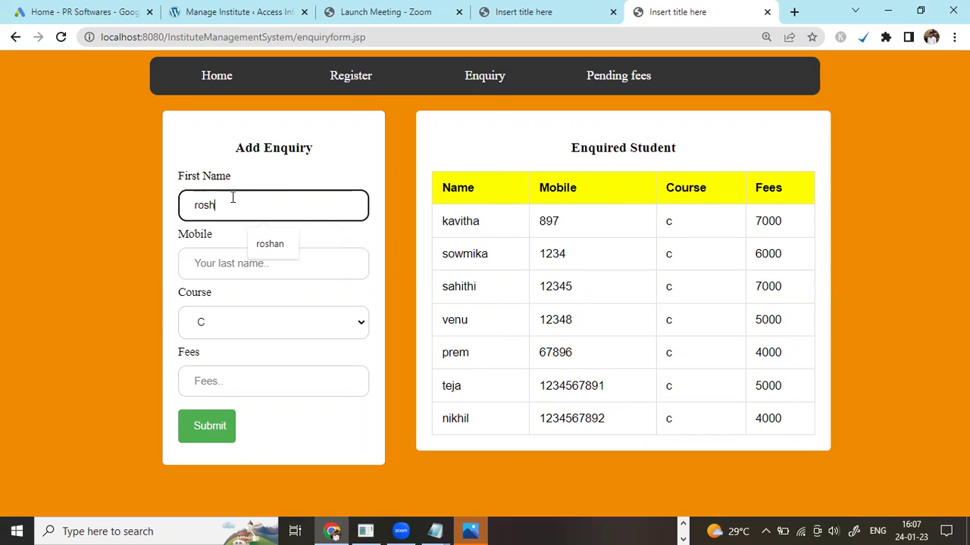
pyautogui.press('Tab')
pyautogui.write('88011')
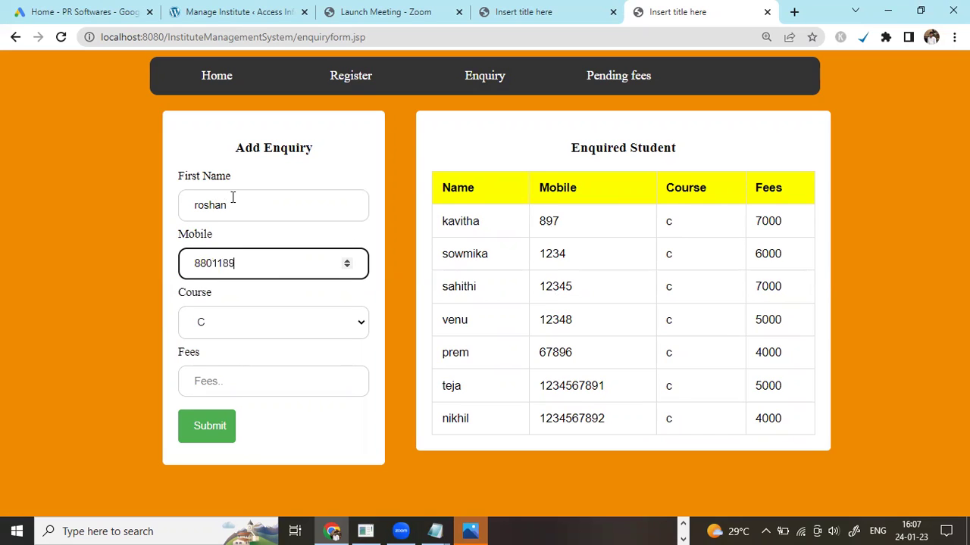
pyautogui.click(265, 333)
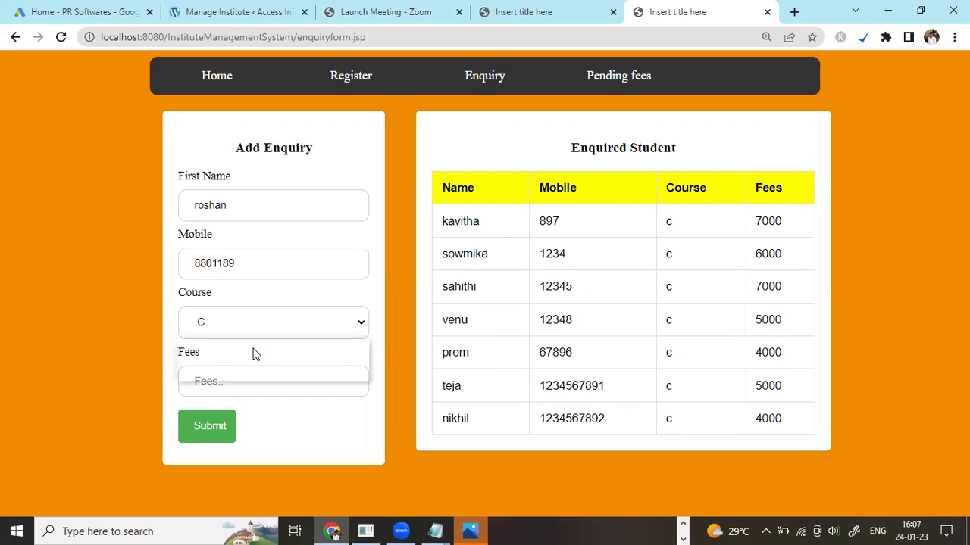
pyautogui.click(244, 373)
pyautogui.click(224, 382)
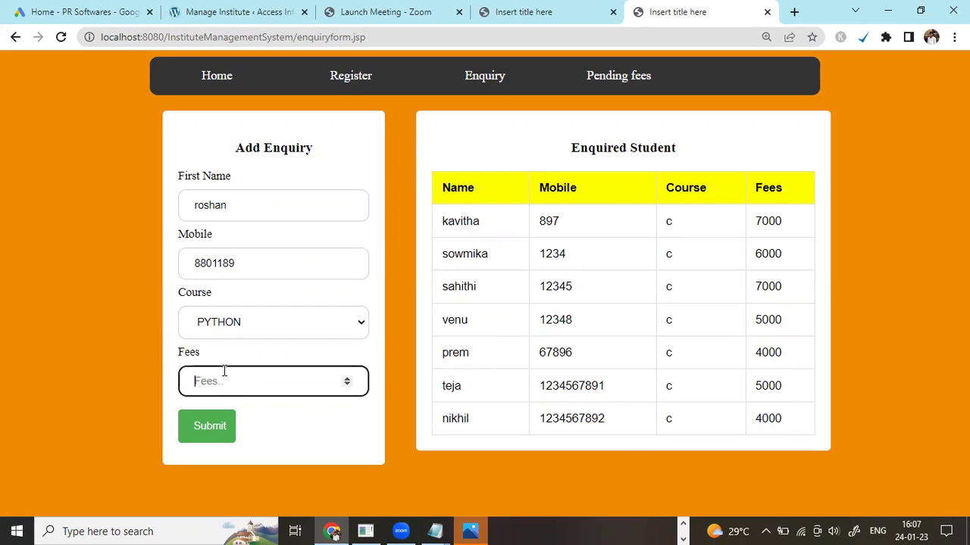
pyautogui.write('7000')
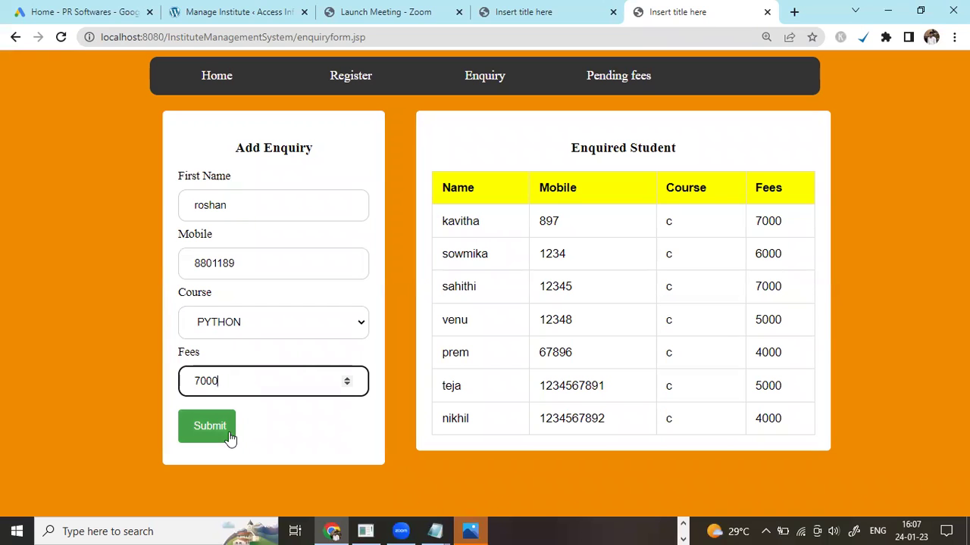
pyautogui.click(264, 266)
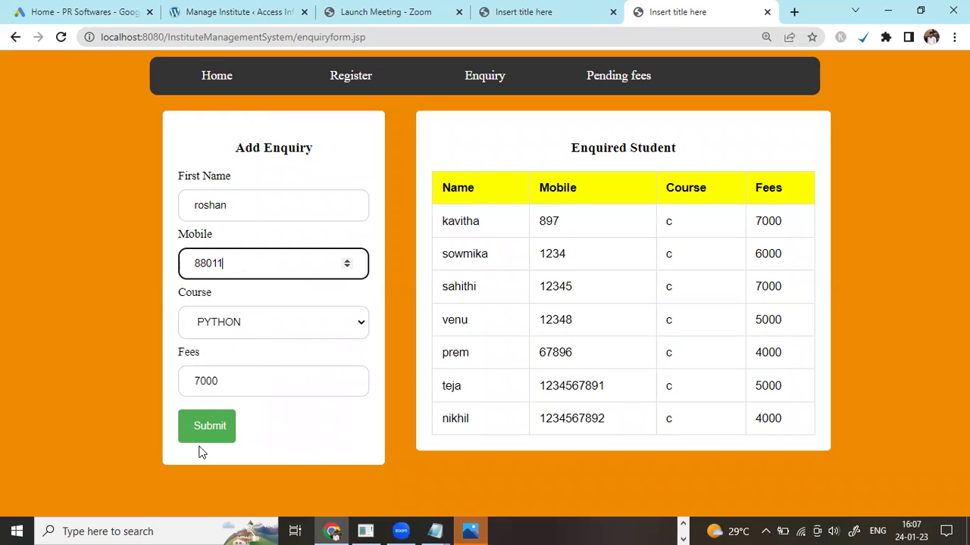
pyautogui.click(217, 431)
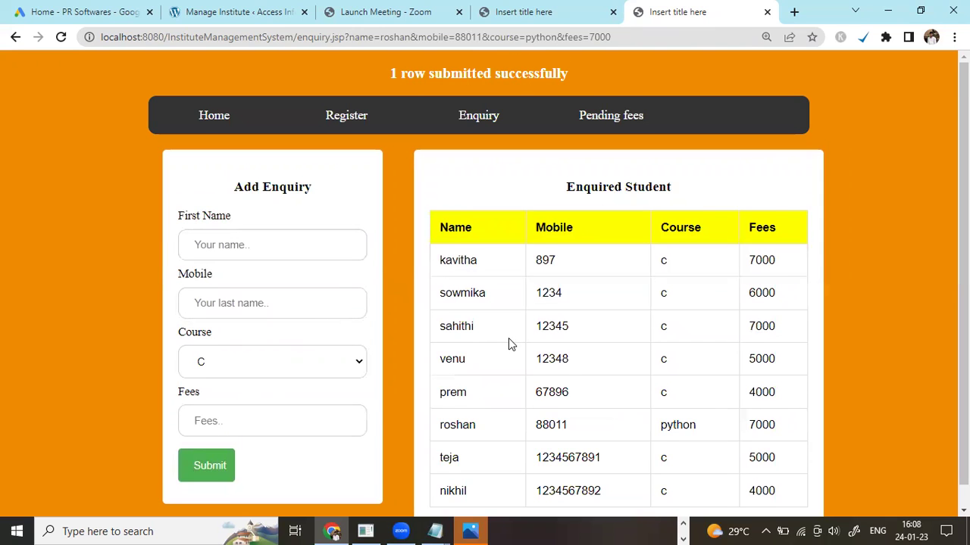
# Scroll the Enquired Student table and highlight the new PYTHON enquiry row with fees 7000
pyautogui.scroll(-1, 508, 338)
pyautogui.scroll(1, 508, 338)
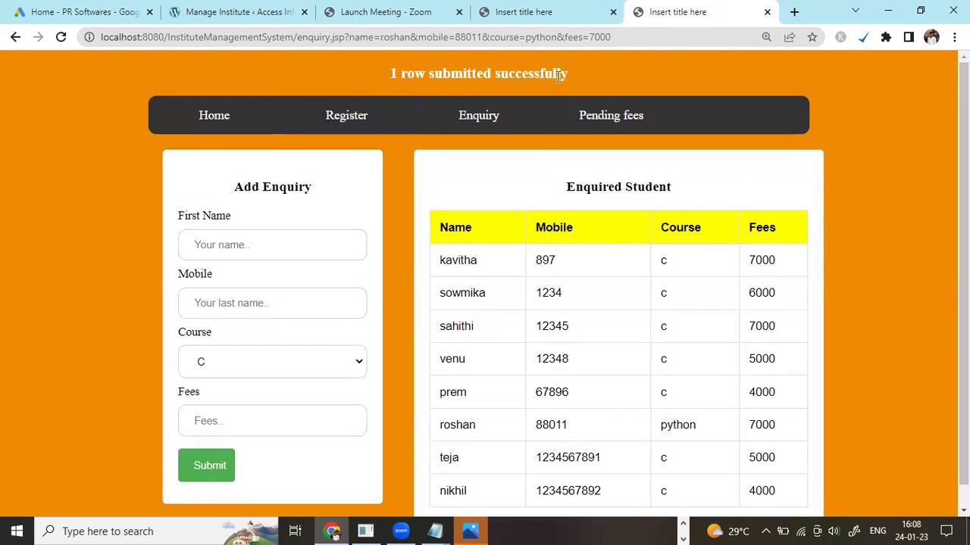
pyautogui.scroll(-1, 530, 260)
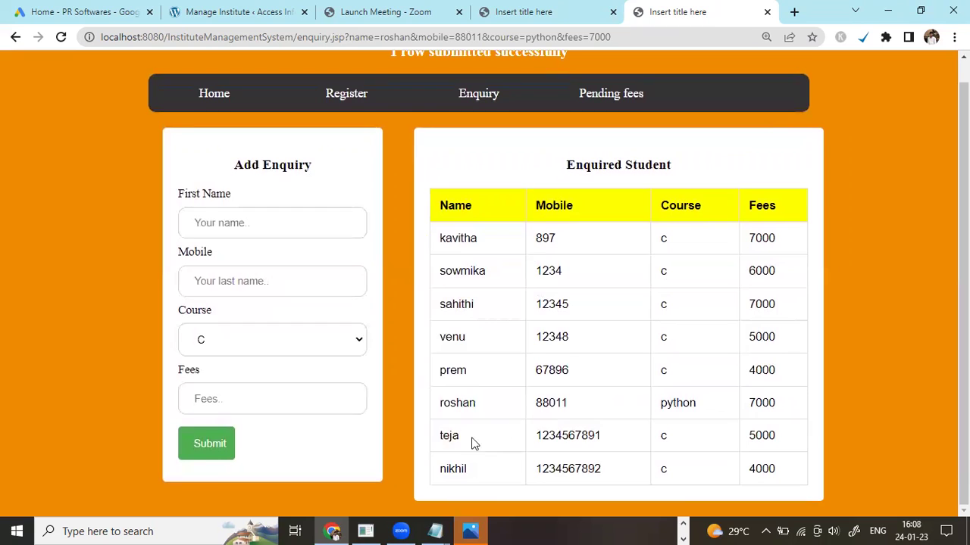
pyautogui.moveTo(437, 404); pyautogui.dragTo(793, 413)
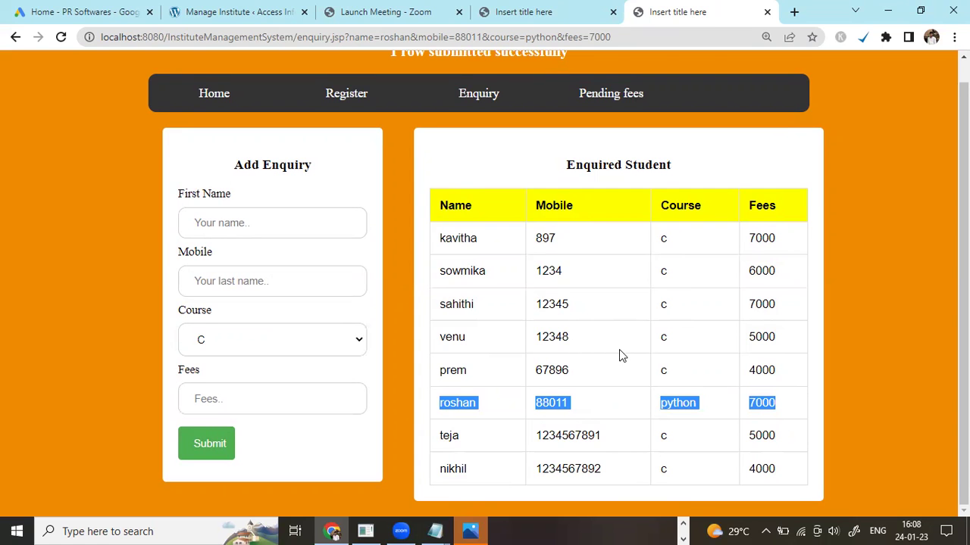
pyautogui.scroll(1, 619, 351)
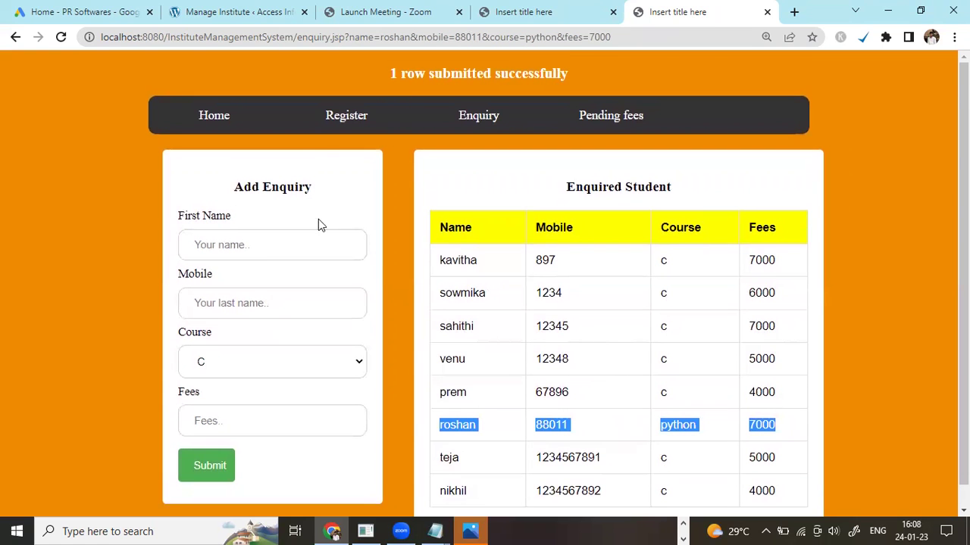
# On Student Registration, fill the first name from autofill and enter the mobile number
pyautogui.click(352, 117)
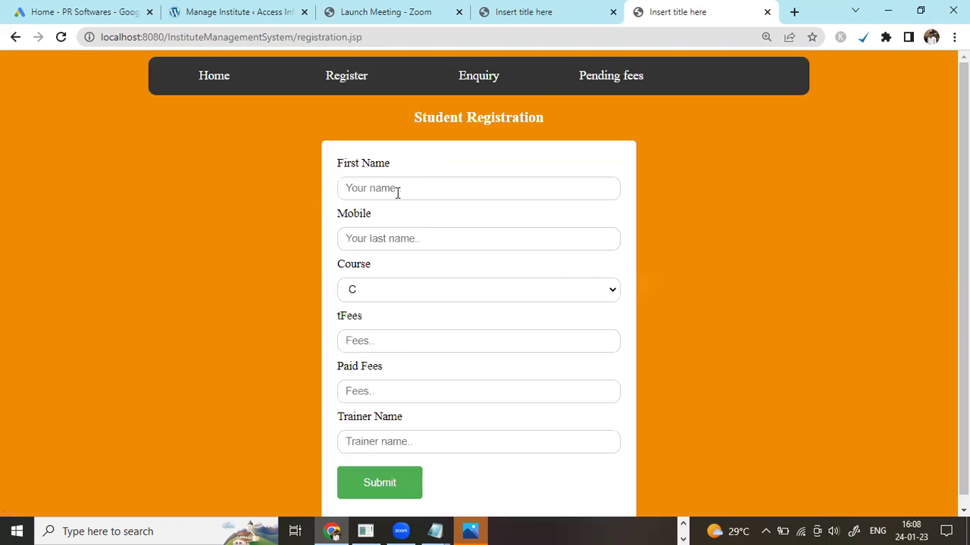
pyautogui.click(396, 189)
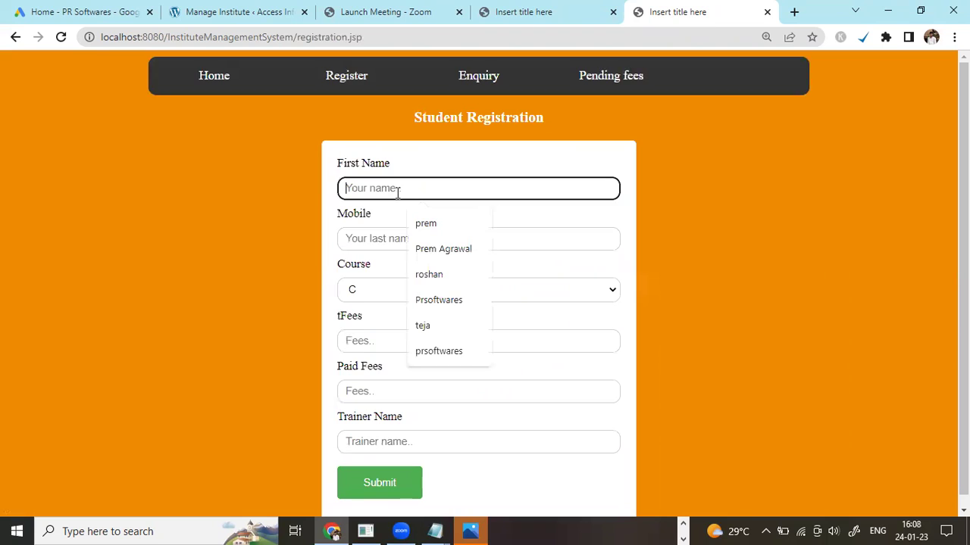
pyautogui.click(433, 275)
pyautogui.click(418, 241)
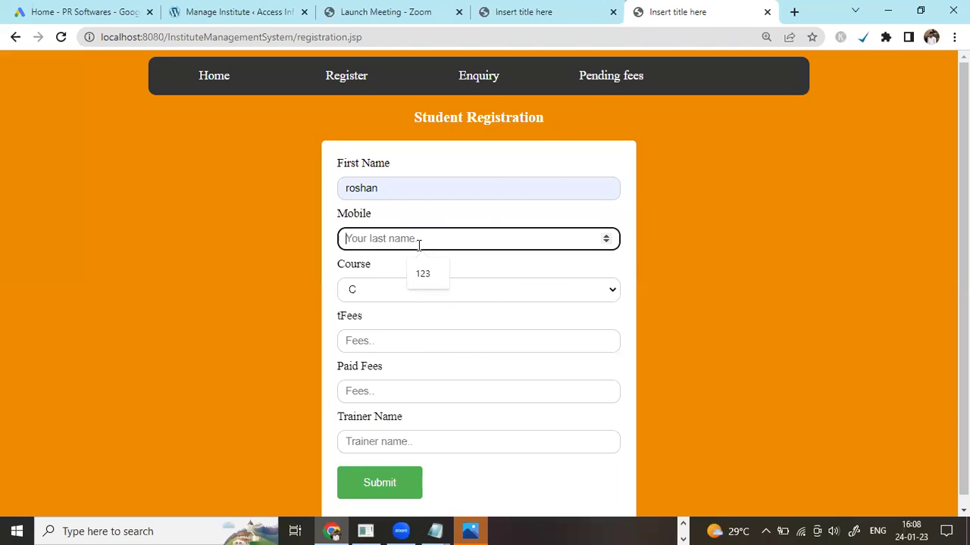
pyautogui.write('88011')
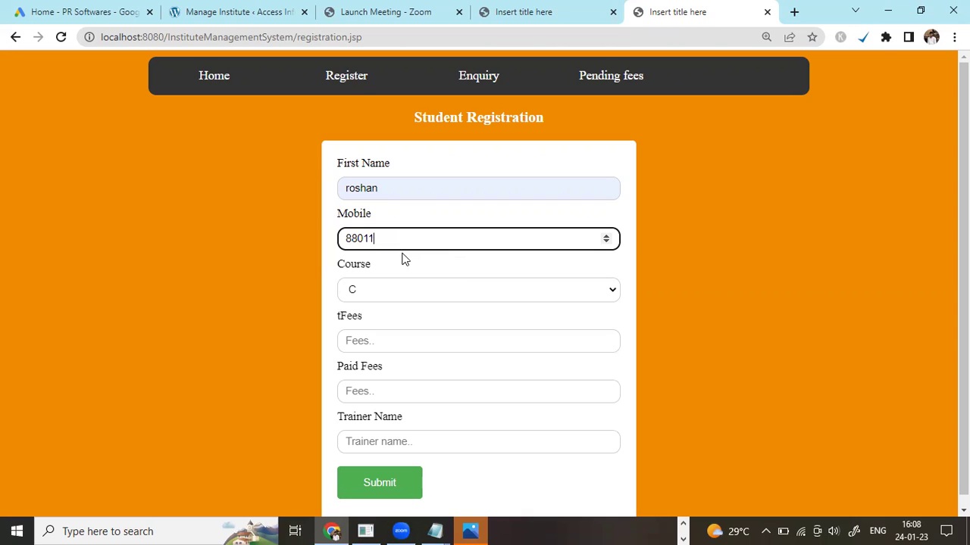
# Check the student's row in the enquiry list, then return to the registration form
pyautogui.click(470, 91)
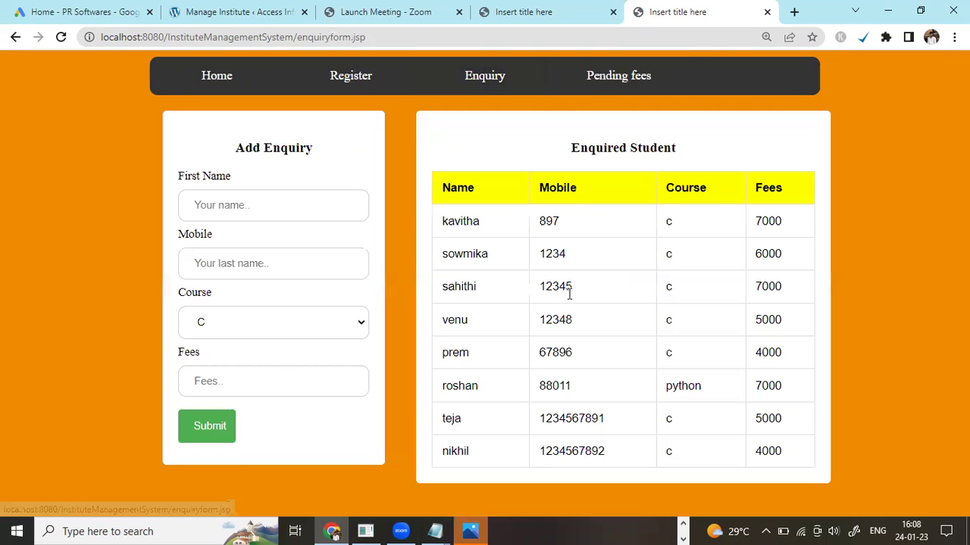
pyautogui.moveTo(442, 392); pyautogui.dragTo(767, 387)
pyautogui.click(336, 78)
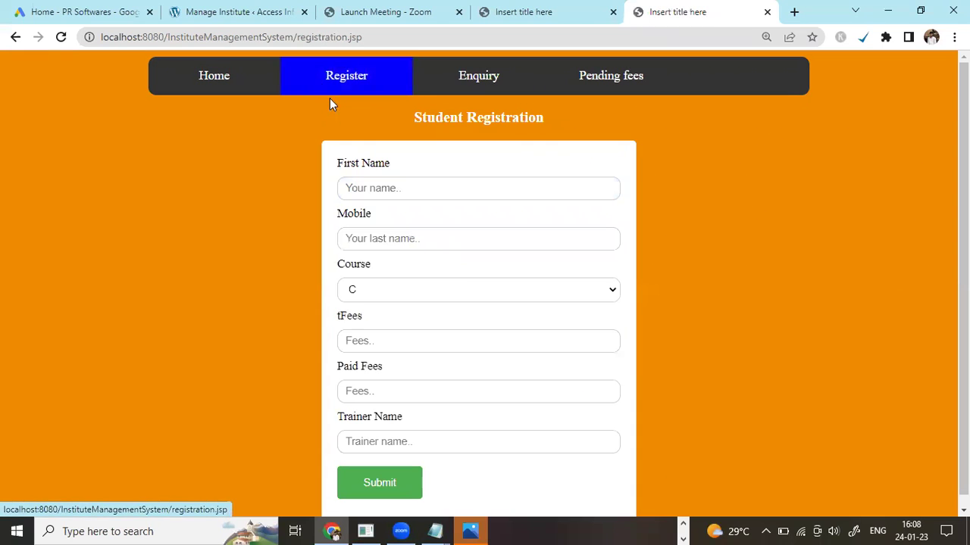
# Fill in the student's first name and mobile number and choose PYTHON as the course
pyautogui.click(374, 188)
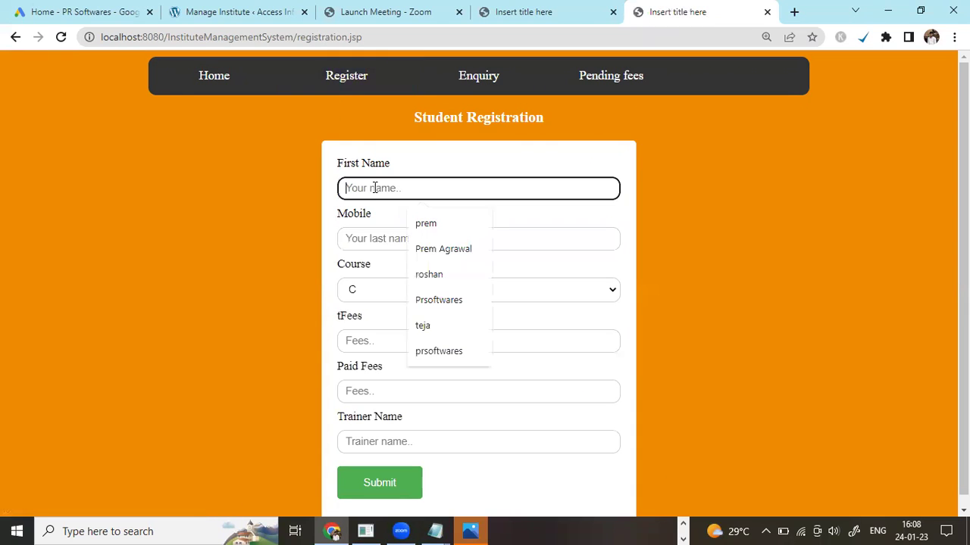
pyautogui.click(429, 272)
pyautogui.click(410, 239)
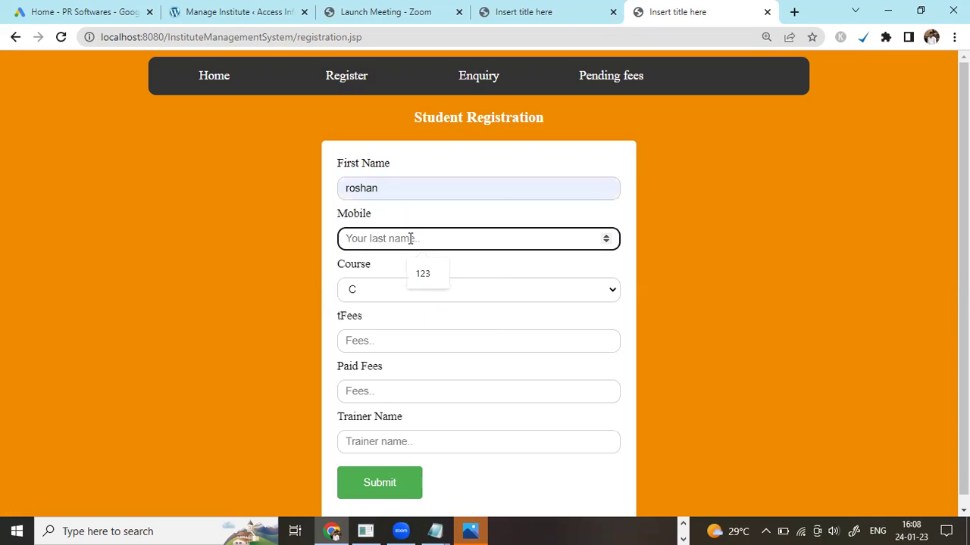
pyautogui.write('88011')
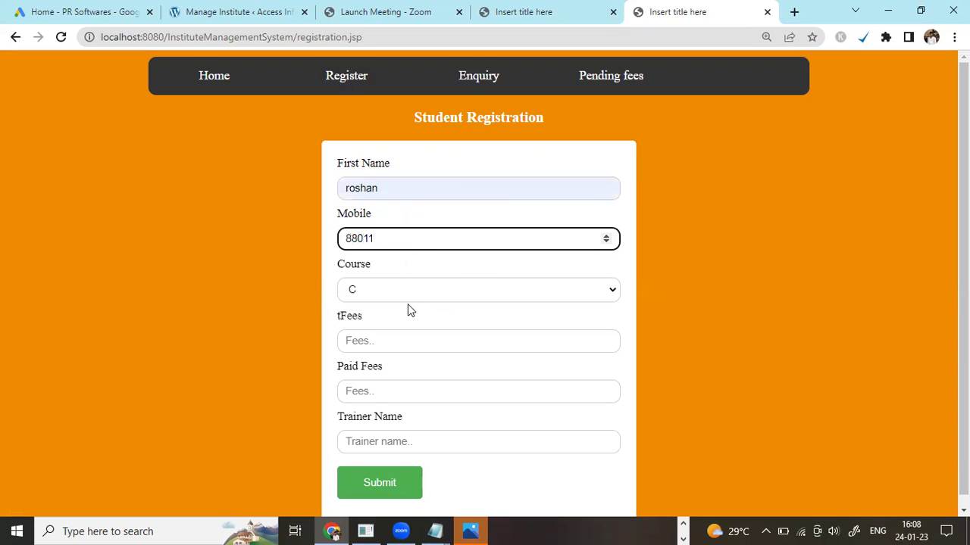
pyautogui.click(407, 296)
pyautogui.click(407, 337)
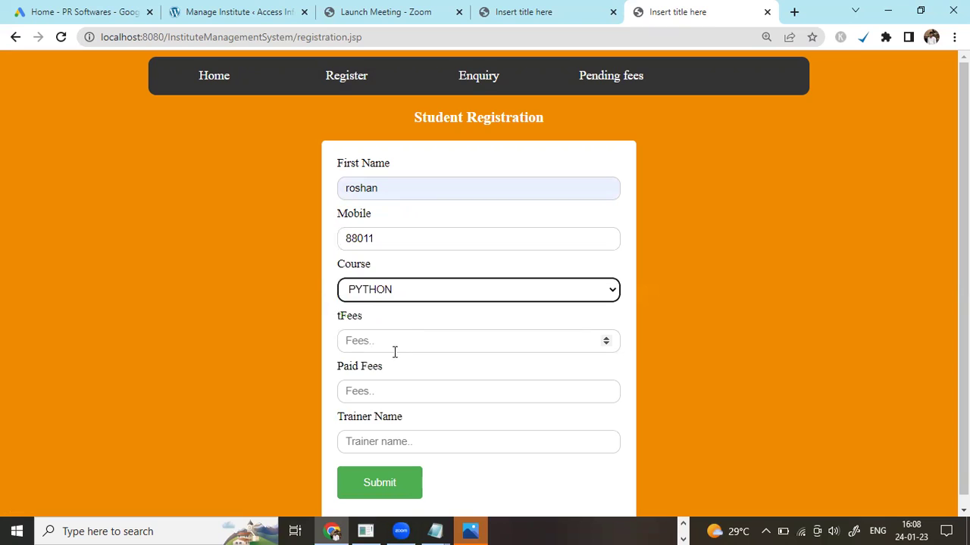
# Enter total fees 7000, paid 5000 and trainer prsoftwares, then submit the registration
pyautogui.click(389, 346)
pyautogui.write('7000')
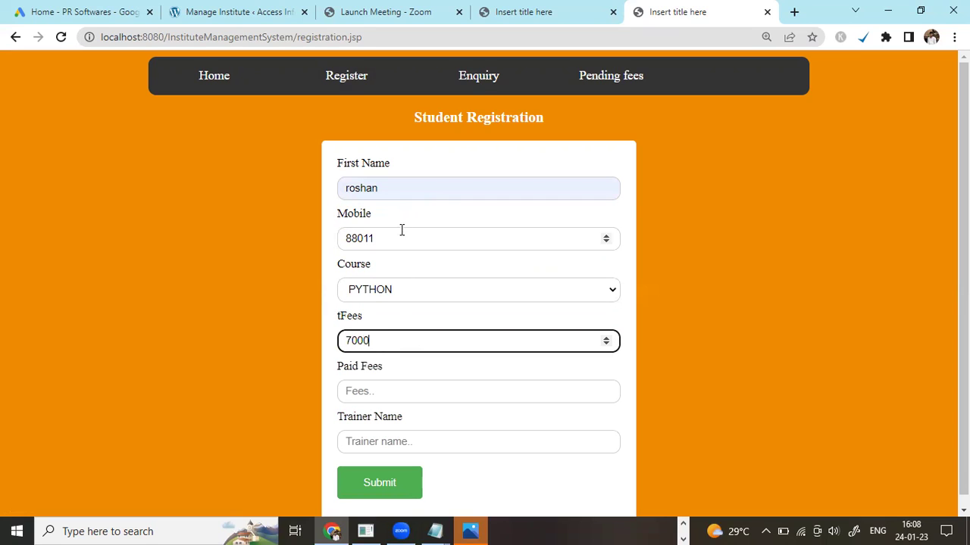
pyautogui.click(372, 391)
pyautogui.write('5000')
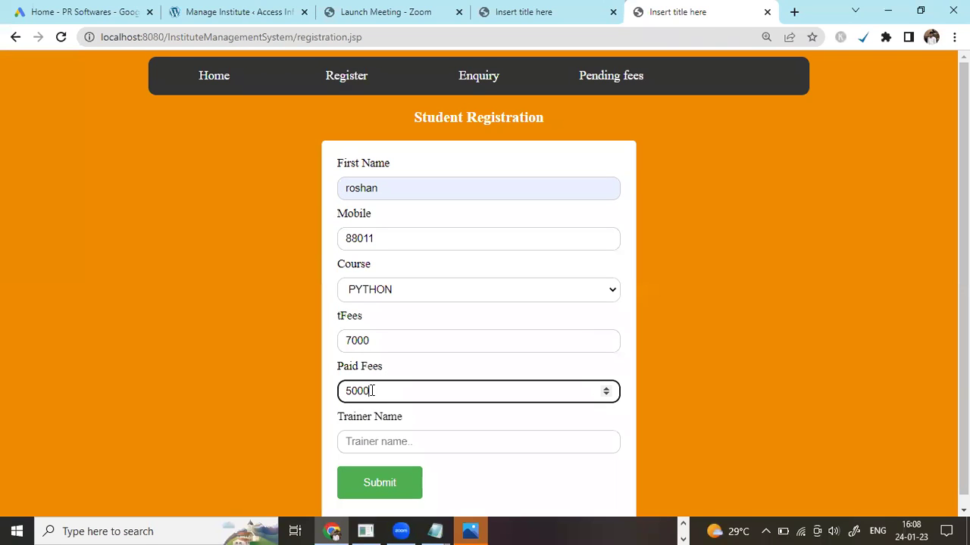
pyautogui.click(407, 444)
pyautogui.write('prsof')
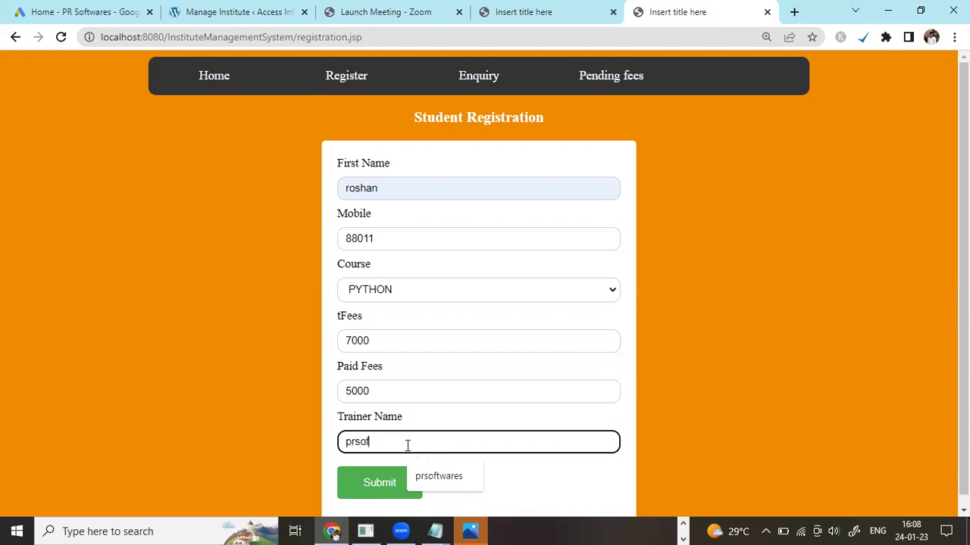
pyautogui.write('twares')
pyautogui.scroll(-1, 429, 448)
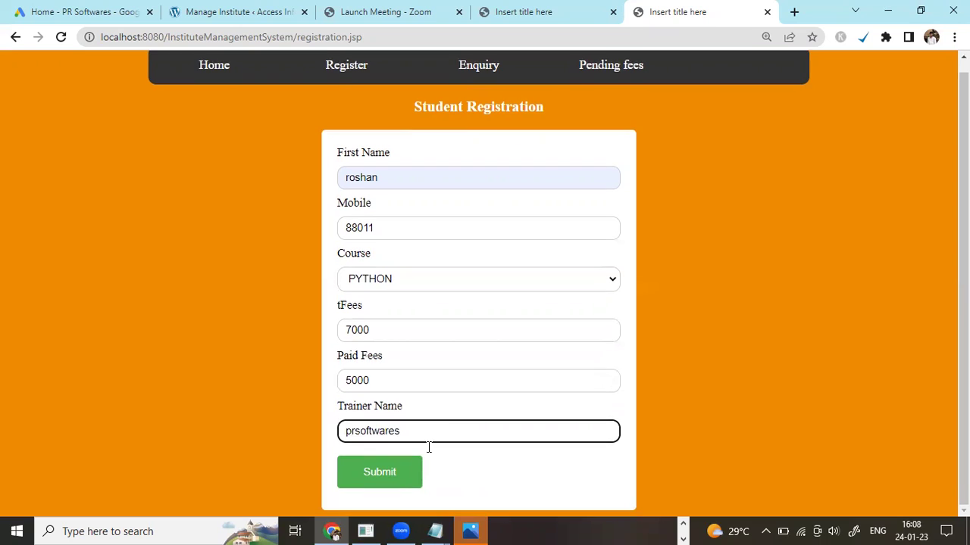
pyautogui.press('Return')
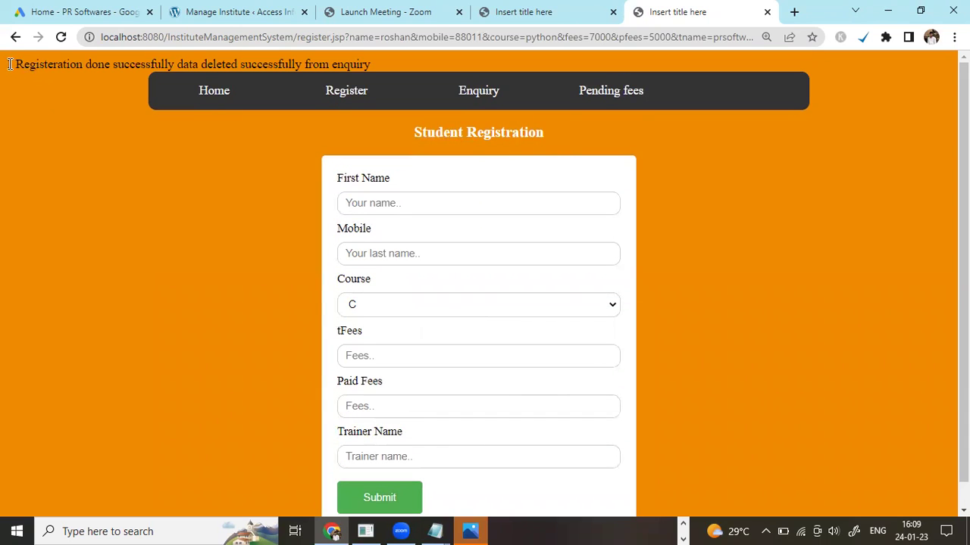
# Highlight the message confirming registration and deletion of the matching enquiry
pyautogui.moveTo(8, 64); pyautogui.dragTo(363, 72)
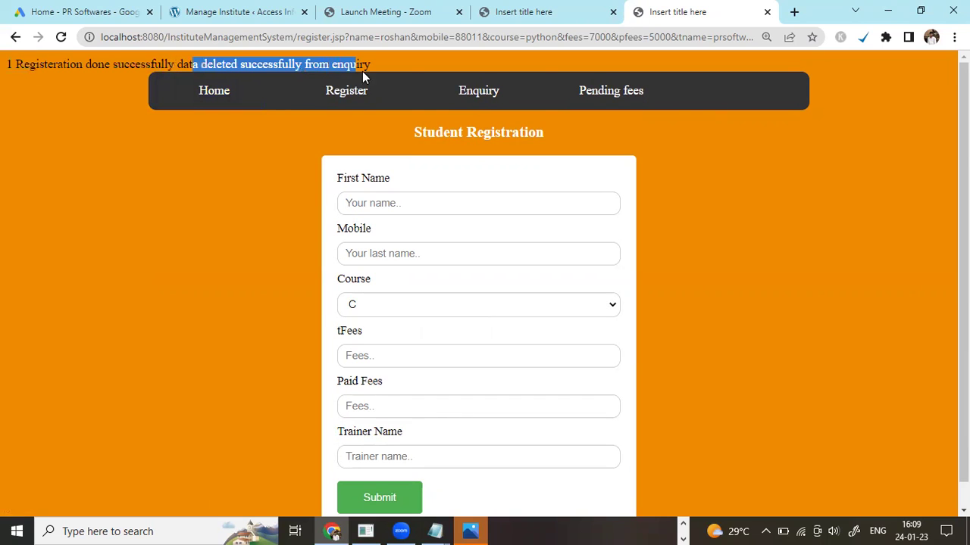
# Return to the Enquiry page to confirm the student's enquiry is gone
pyautogui.click(452, 100)
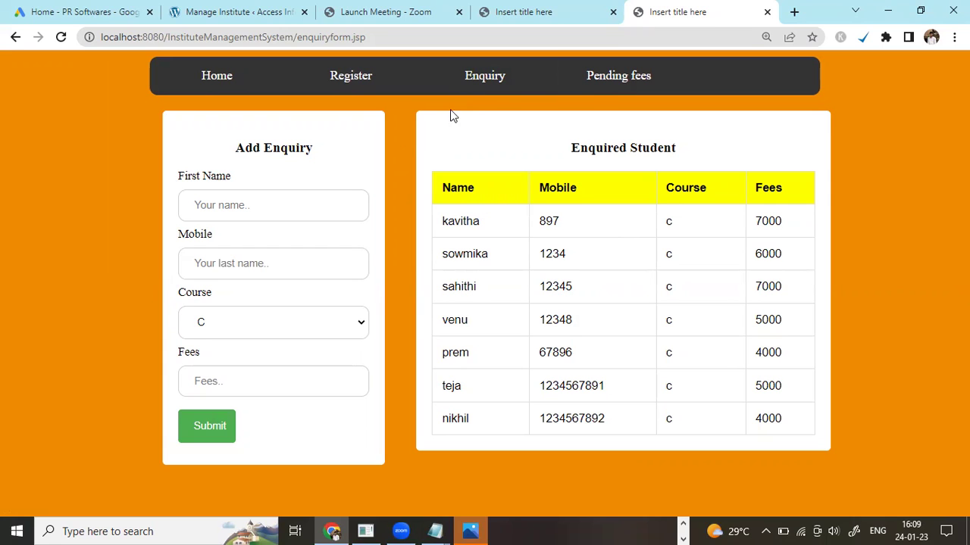
pyautogui.click(598, 90)
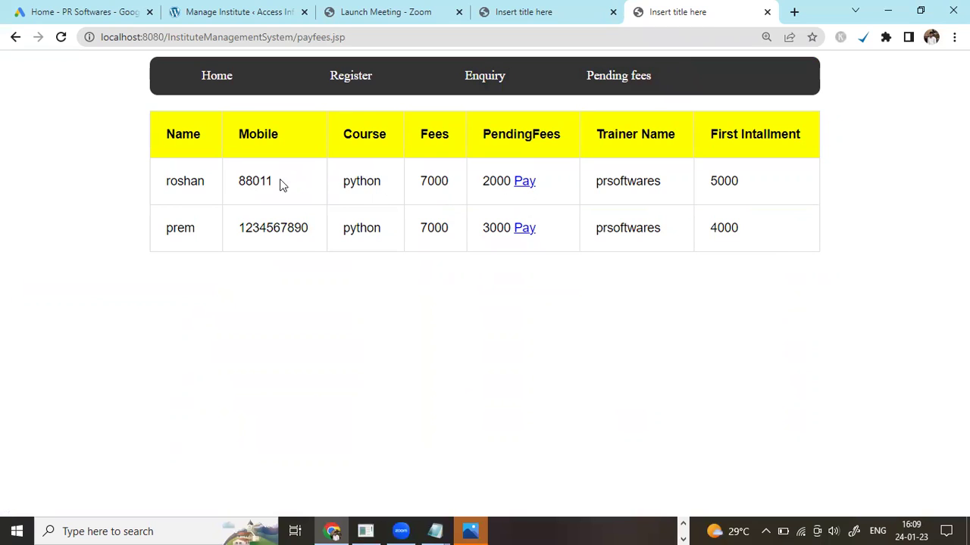
# Pay the first student's full 2000 pending balance through the Pay Amount form
pyautogui.click(525, 183)
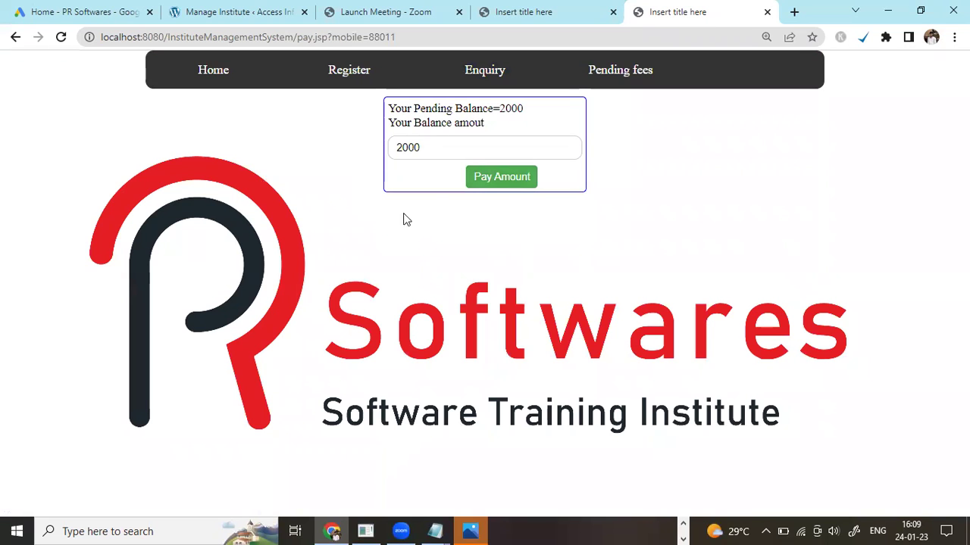
pyautogui.moveTo(413, 108); pyautogui.dragTo(524, 108)
pyautogui.click(427, 147)
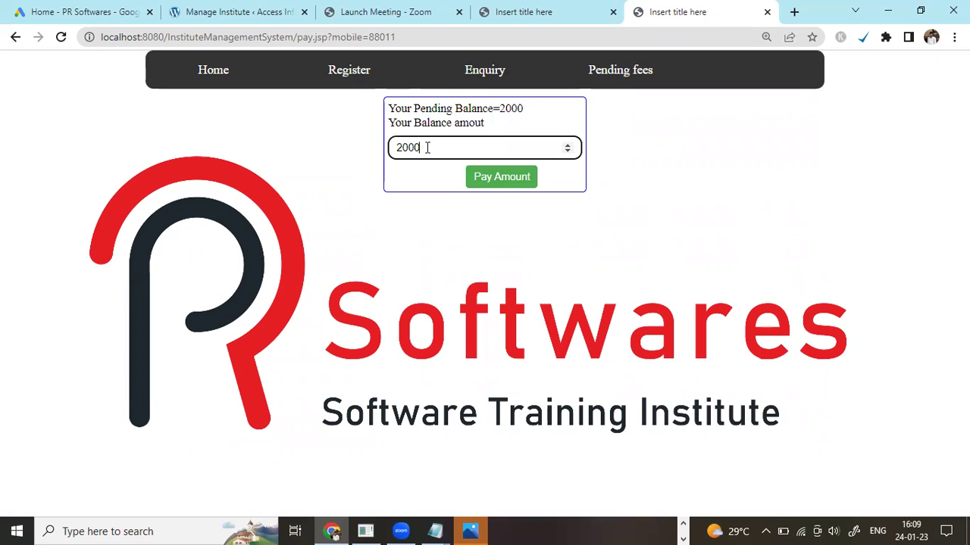
pyautogui.doubleClick(427, 148)
pyautogui.click(487, 179)
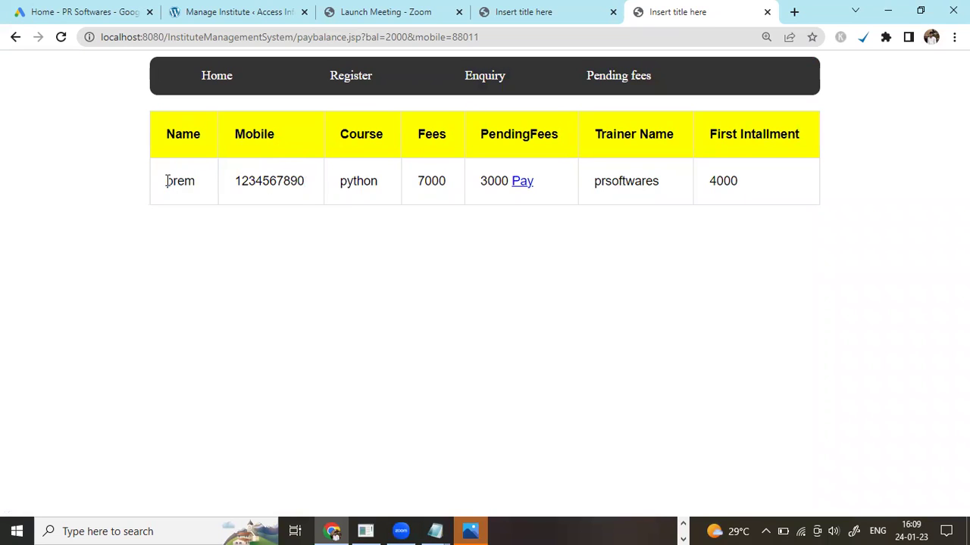
# Highlight the remaining pending-fees row, then go back to the home page with its login form
pyautogui.moveTo(167, 181); pyautogui.dragTo(768, 188)
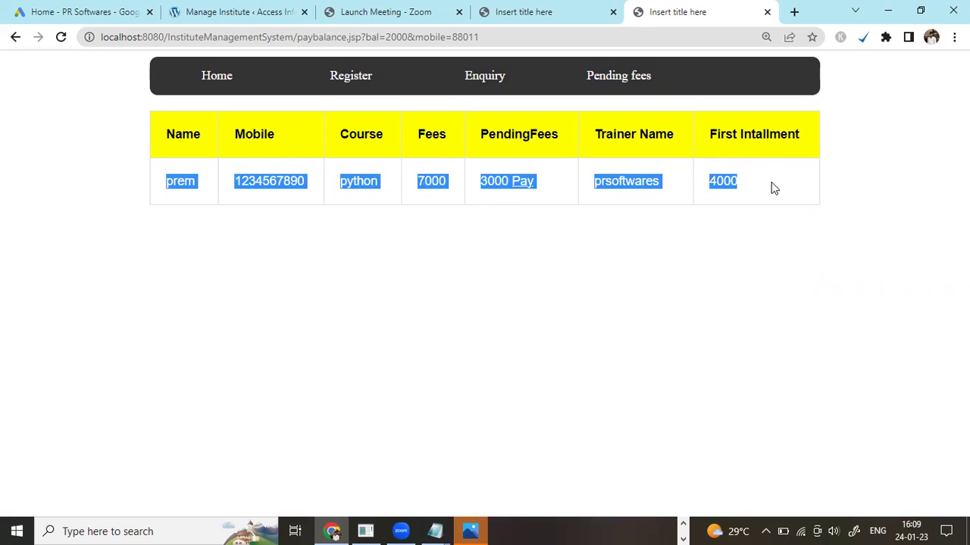
pyautogui.click(213, 88)
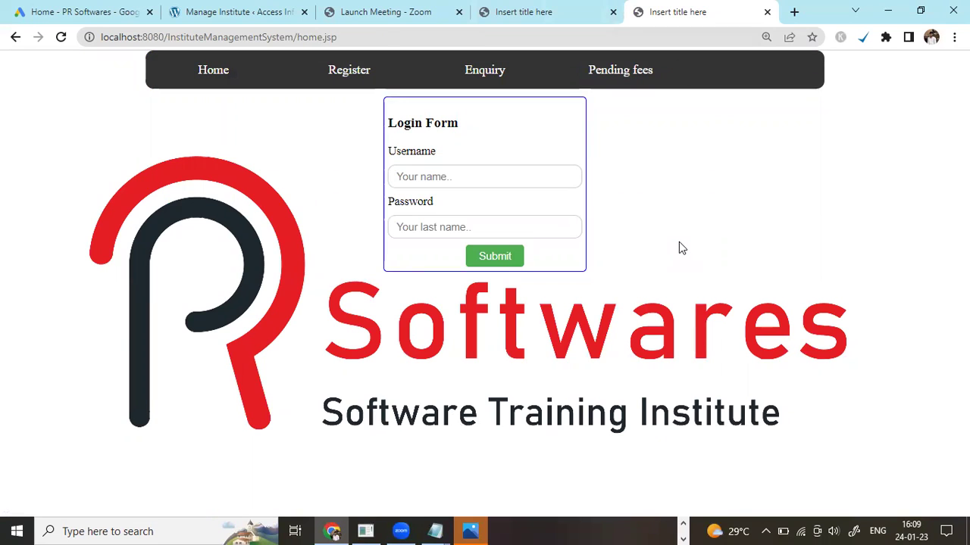
pyautogui.click(683, 523)
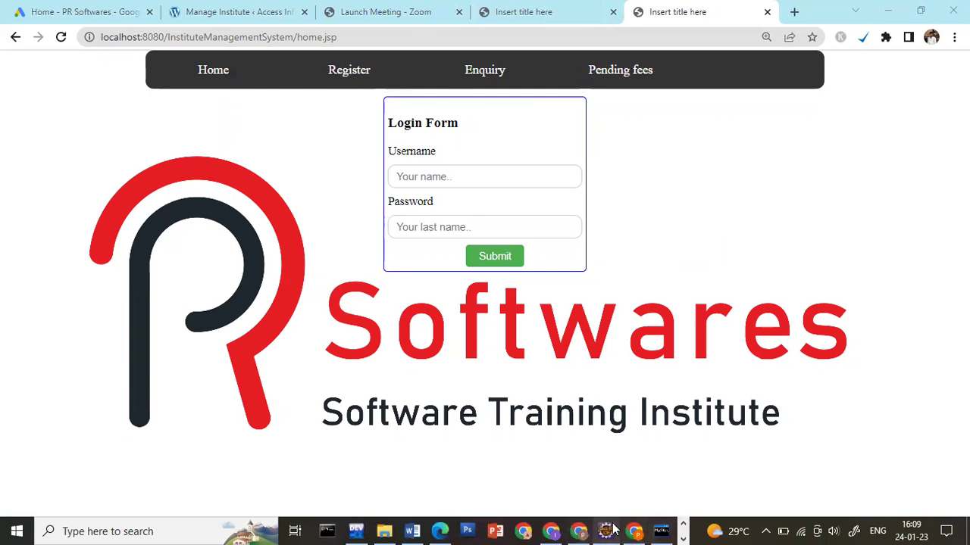
pyautogui.click(609, 531)
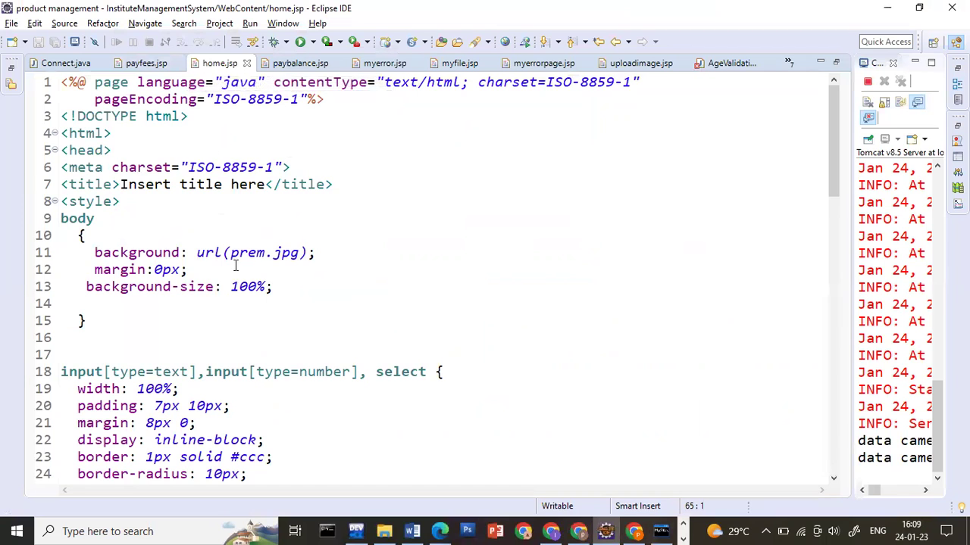
pyautogui.scroll(-3, 235, 265)
pyautogui.scroll(-15, 236, 265)
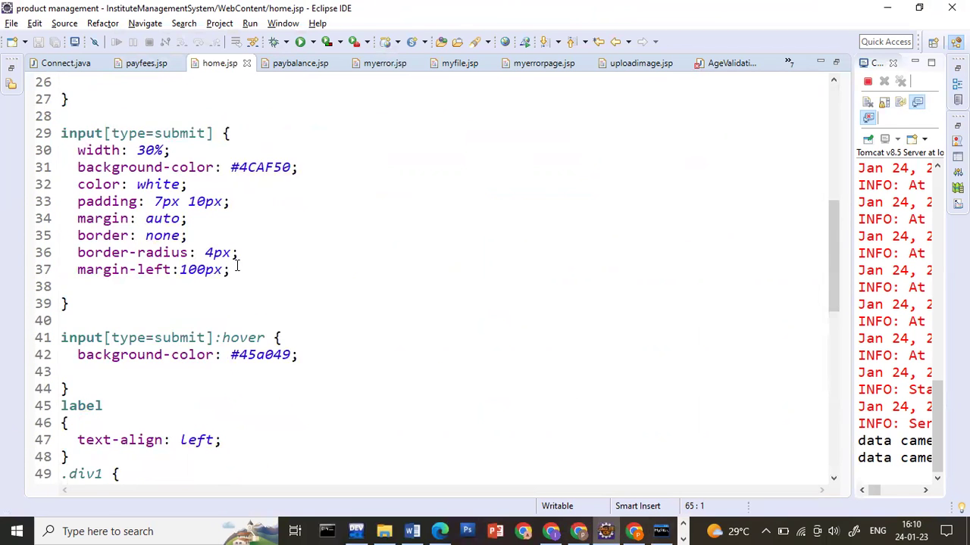
pyautogui.scroll(-2, 236, 265)
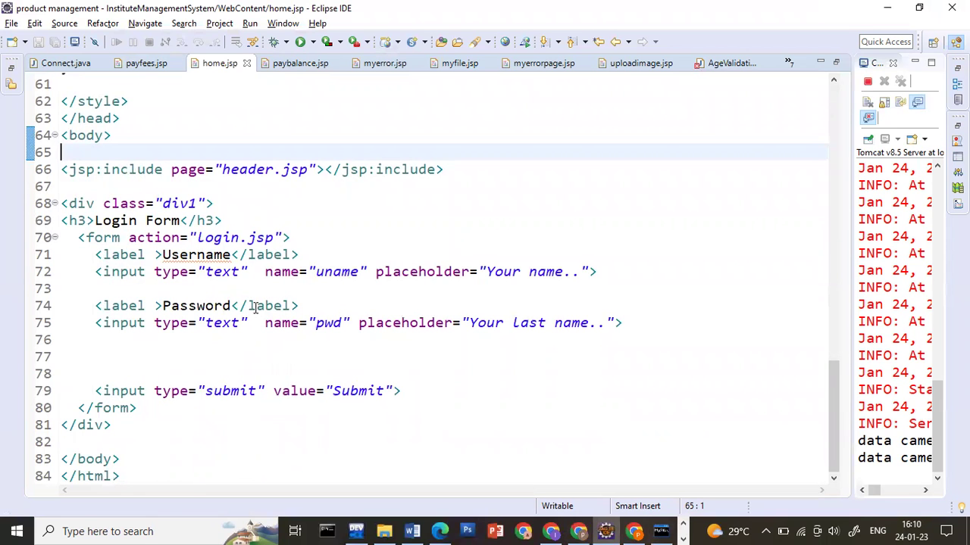
pyautogui.scroll(15, 255, 309)
pyautogui.scroll(5, 218, 167)
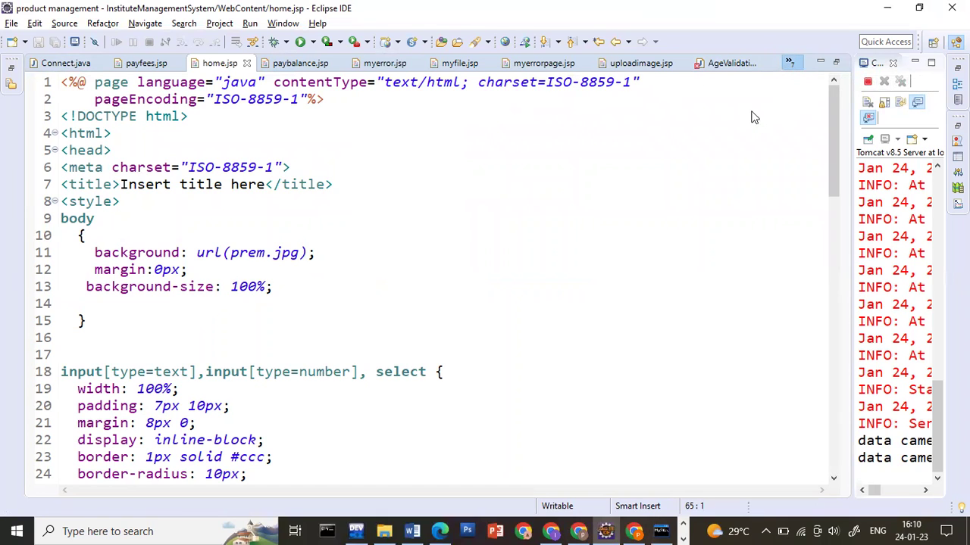
pyautogui.hotkey('ctrl', 'e')
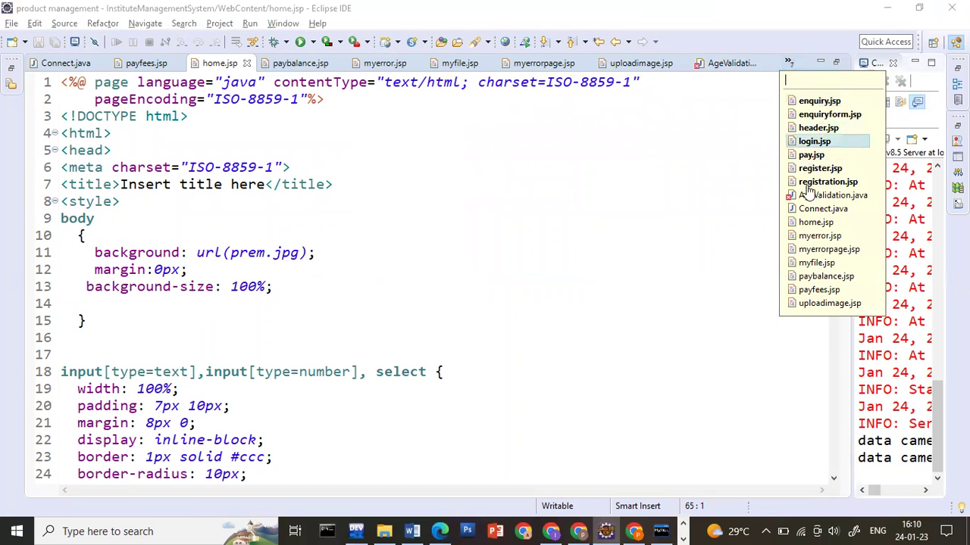